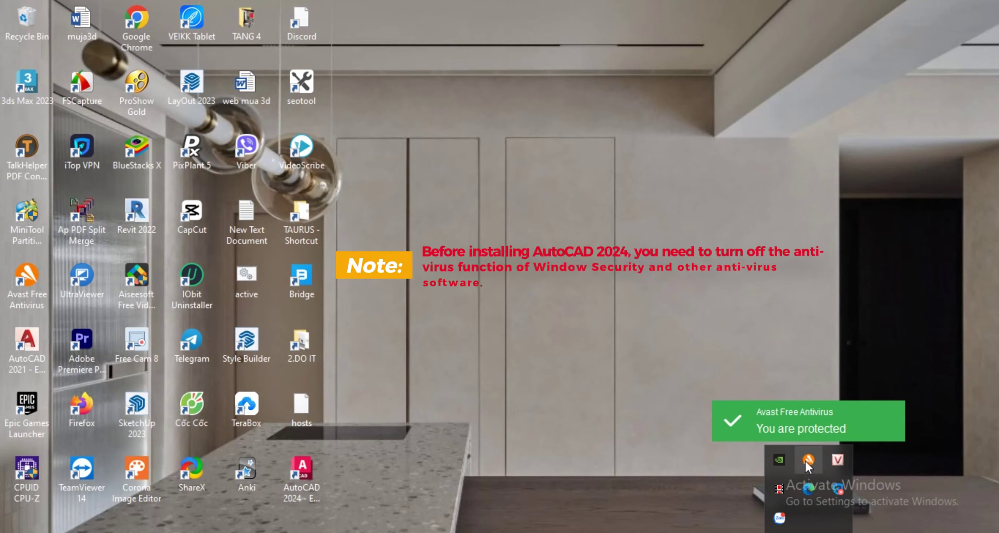
Disable all Avast shields permanently from the Avast tray icon's shield control menu
right_click(806, 463)
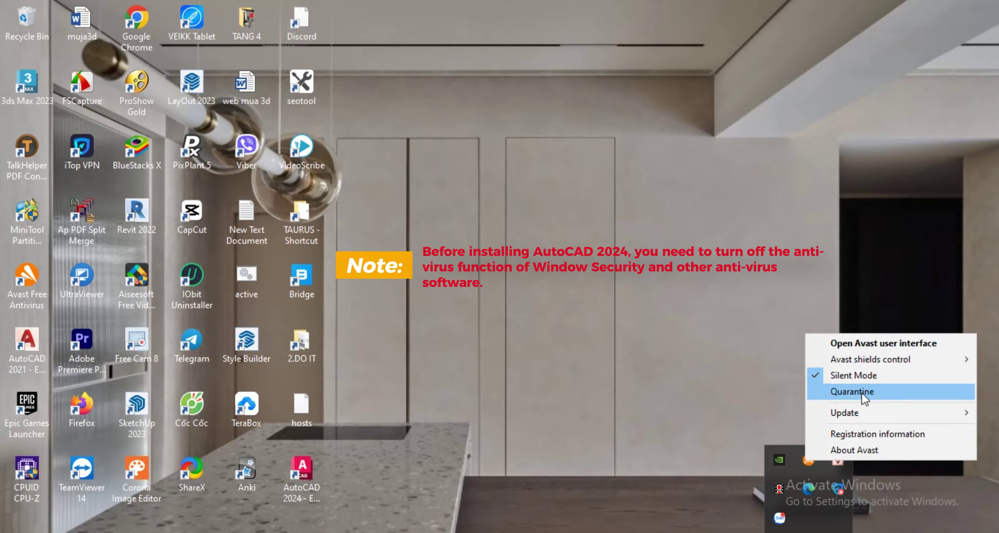
click(872, 360)
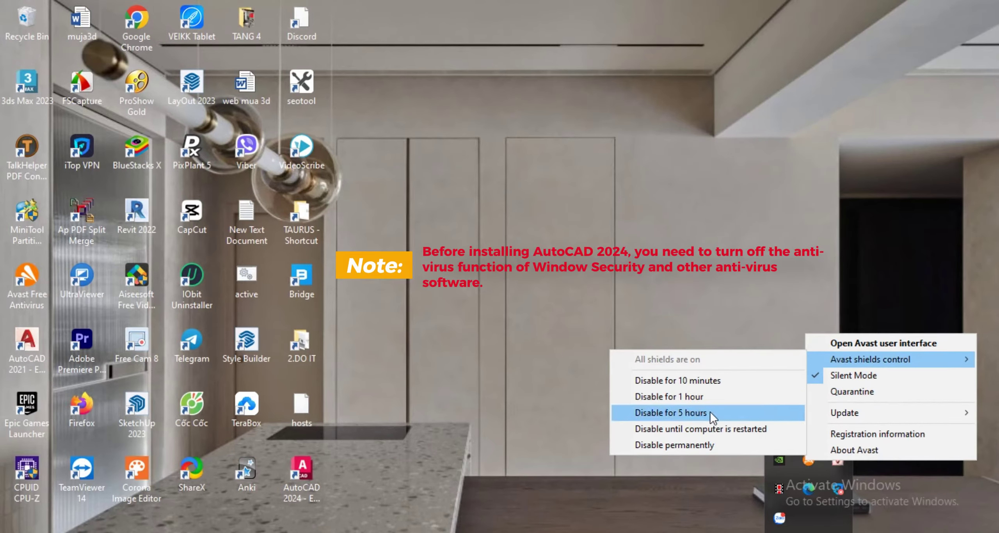
click(691, 445)
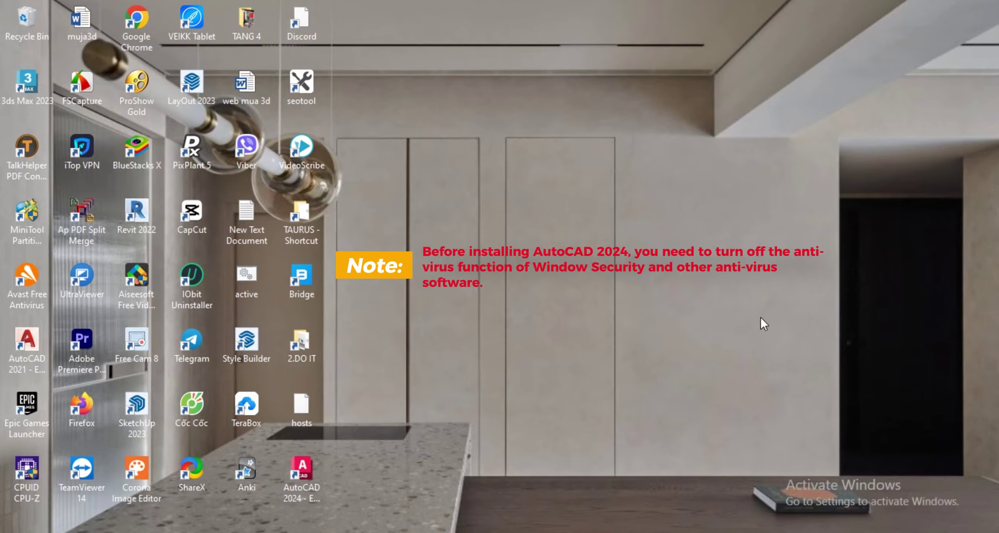
Open the Windows Defender Firewall settings from Start search and maximize the window
click(7, 528)
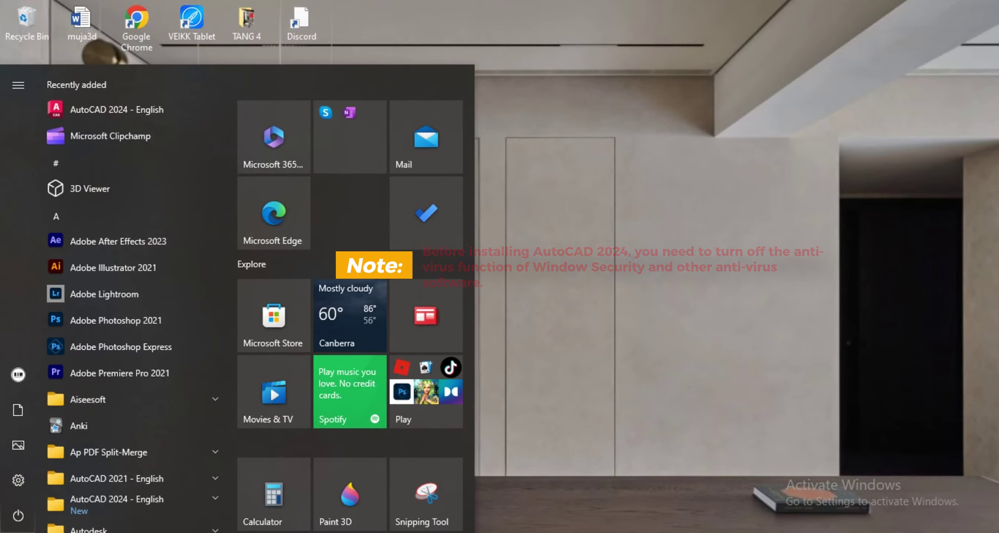
text(w)
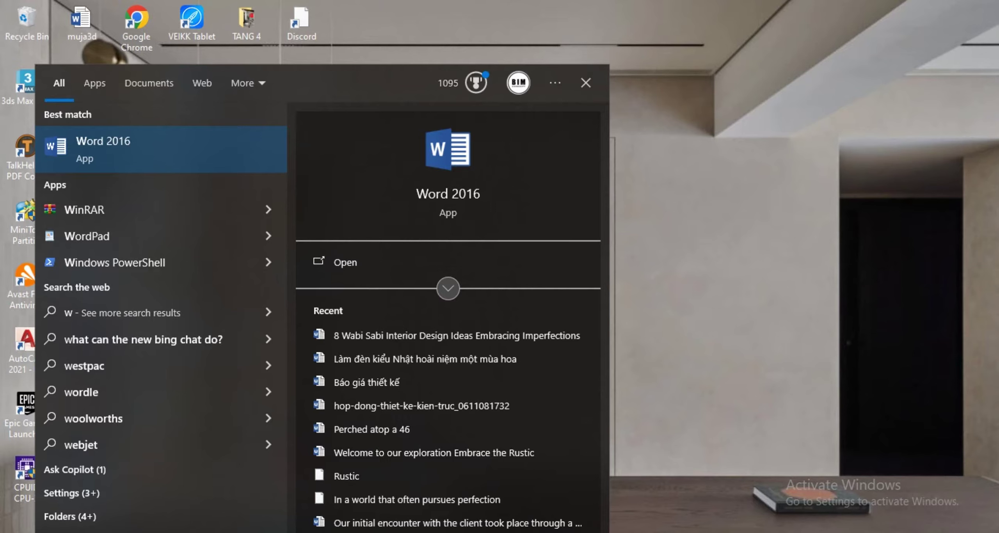
text(i)
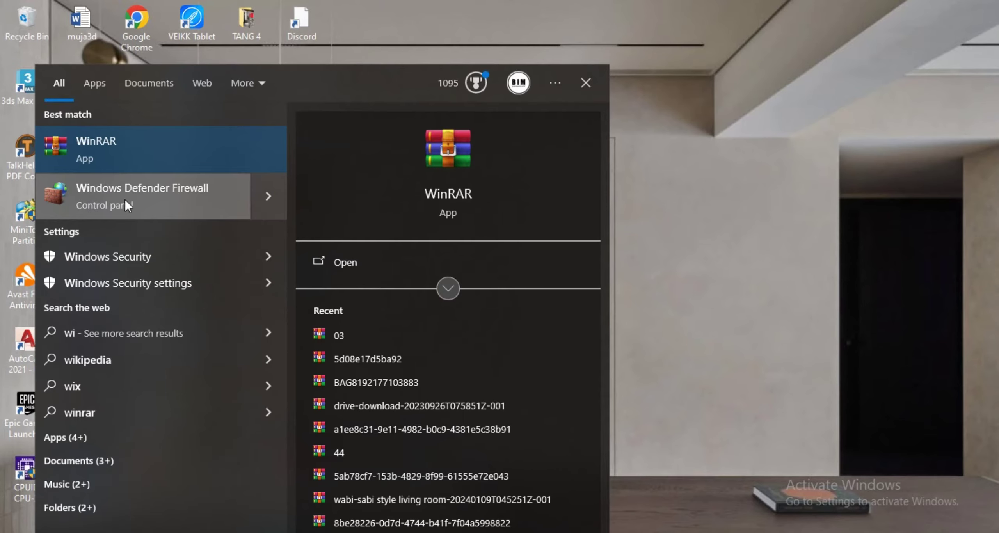
click(124, 200)
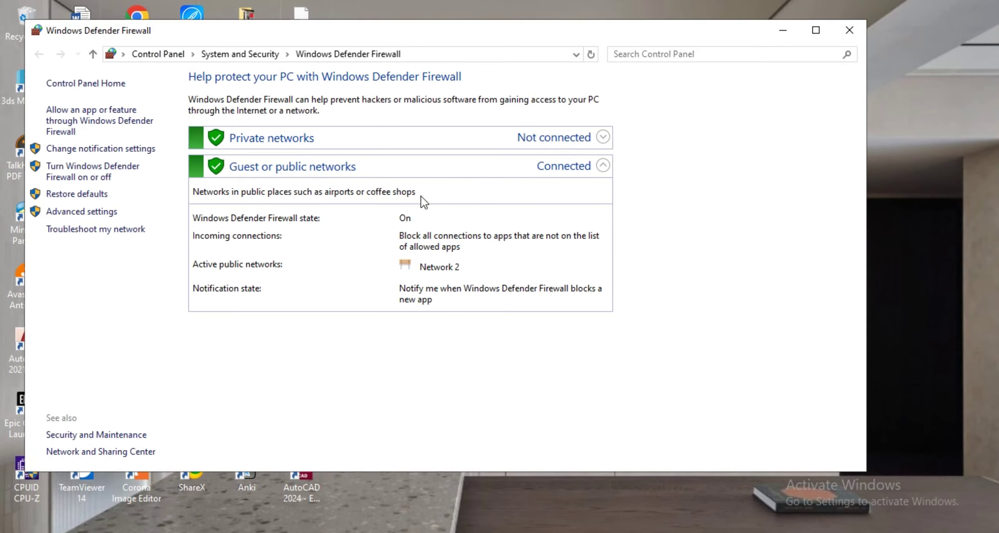
click(816, 30)
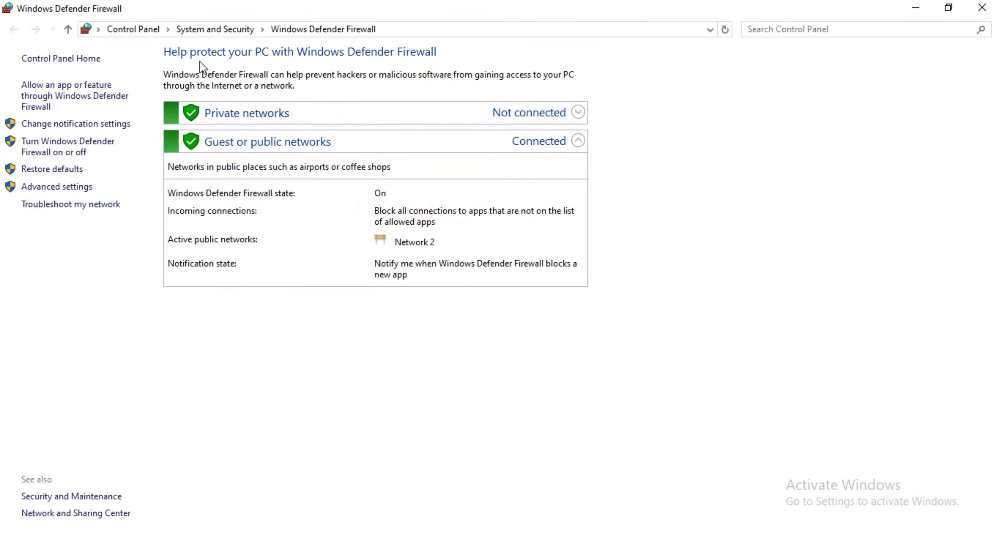
Turn the firewall off for private and public networks, confirm with OK, and close the window
click(72, 144)
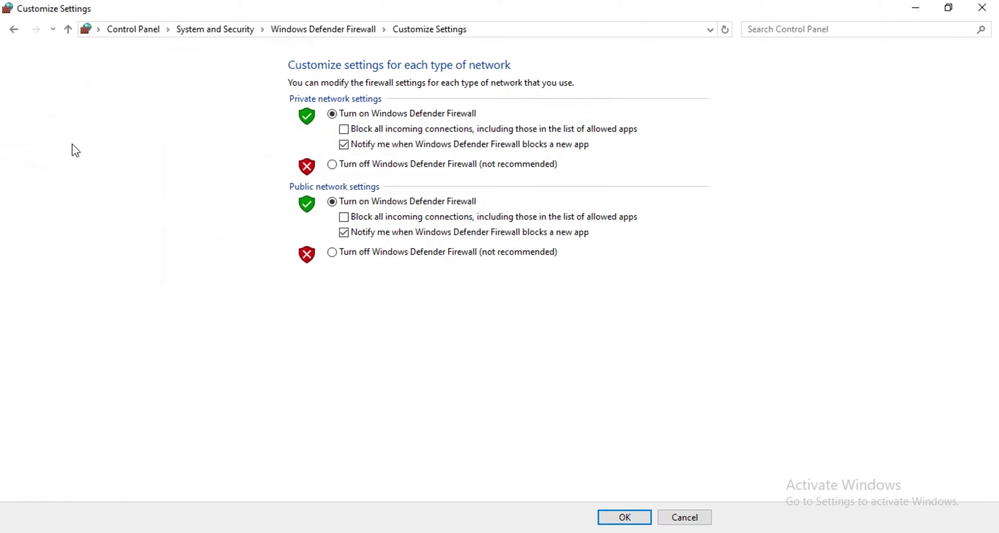
click(331, 164)
click(337, 255)
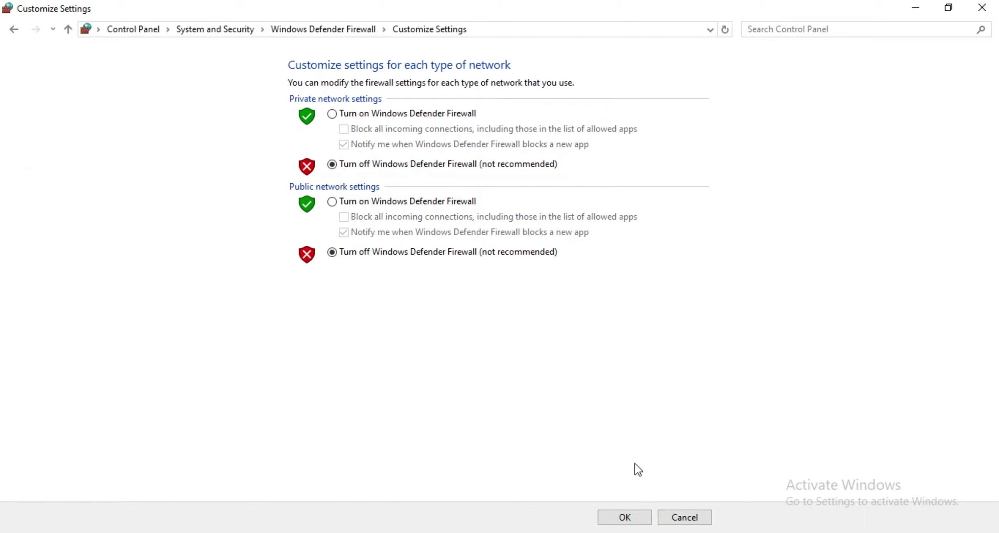
click(625, 518)
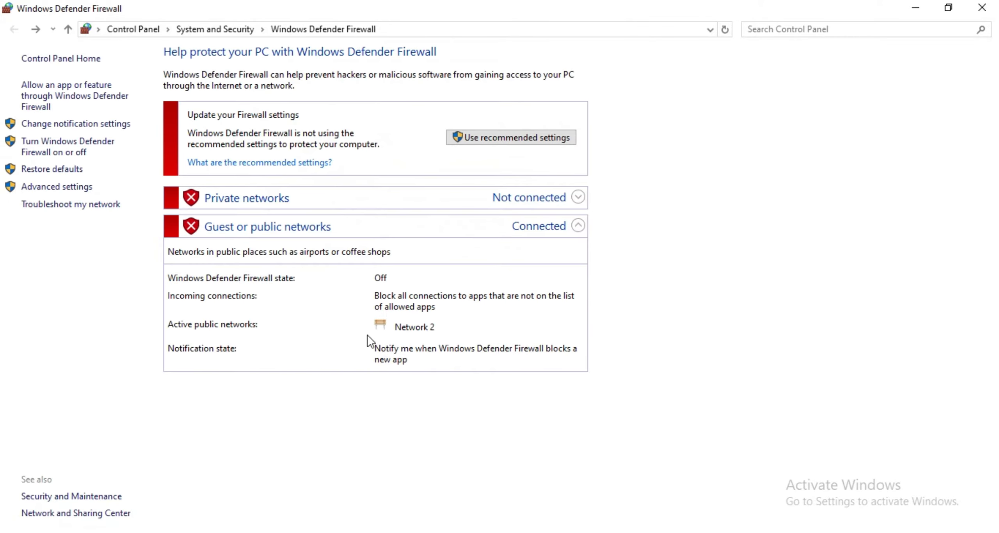
click(985, 15)
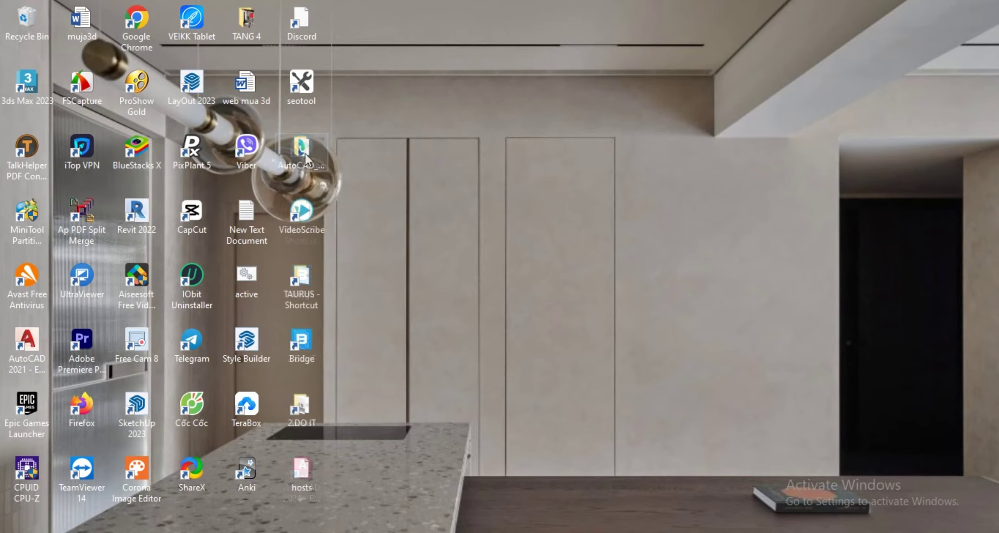
Open the AutoCAD_2024 folder and run Setup as administrator, with the folder window maximized
drag(301, 471, 313, 153)
double_click(312, 152)
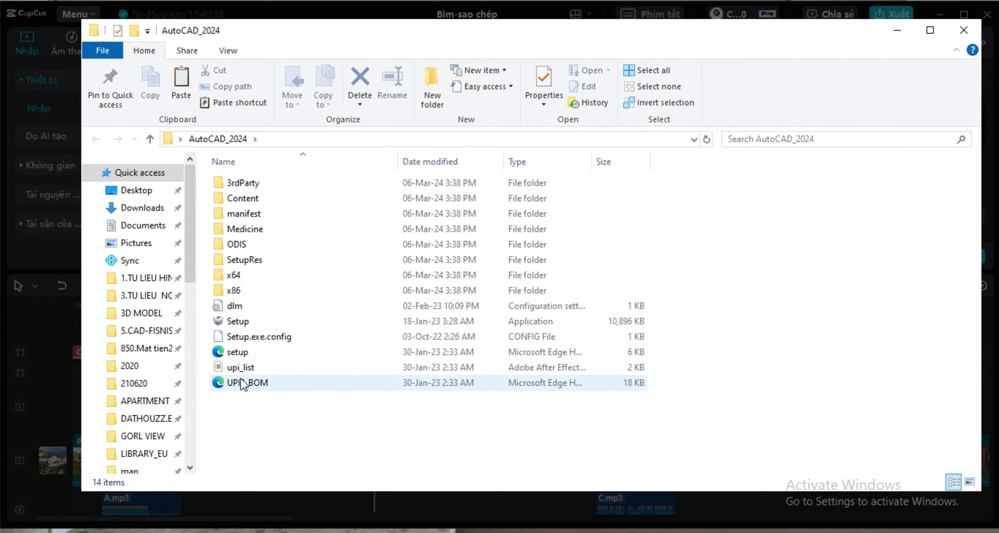
right_click(233, 321)
mouse_move(343, 259)
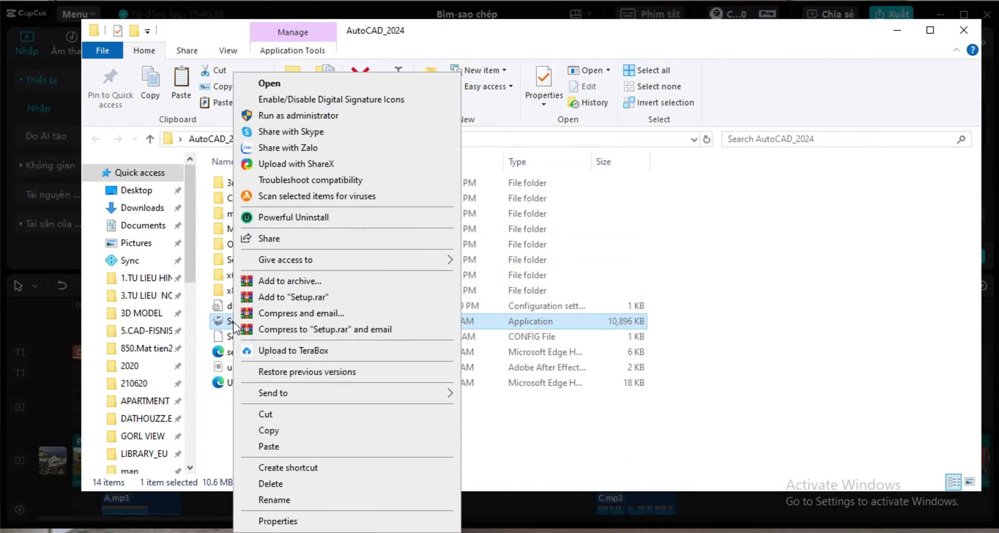
click(295, 116)
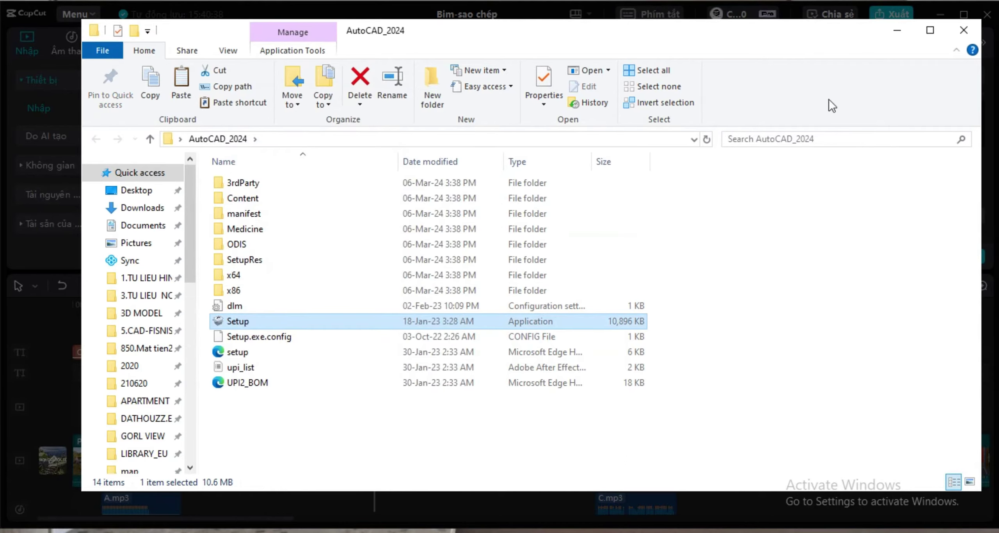
click(930, 35)
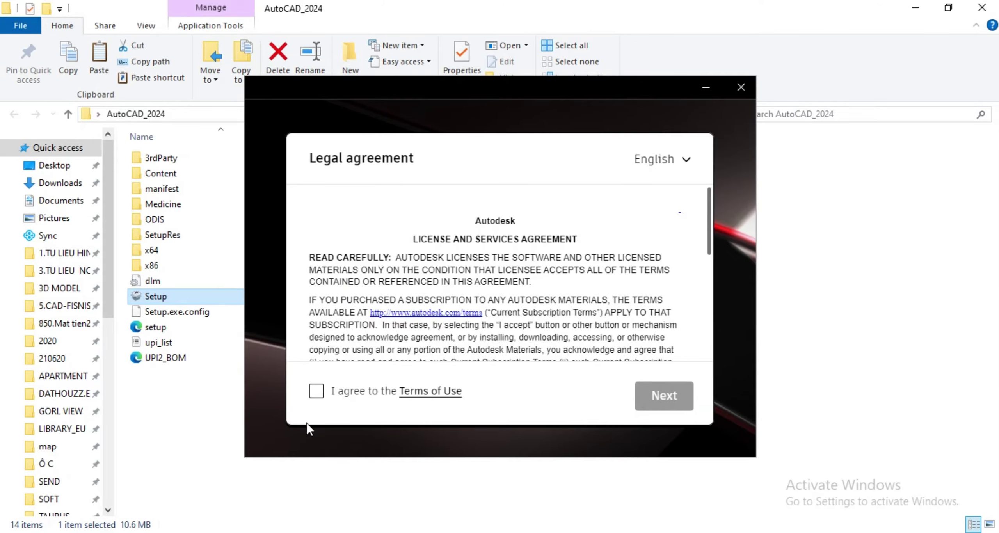
Accept the licence, install to C:\Program Files\Autodesk, choose Not now for restart, then Finish
click(317, 390)
click(663, 395)
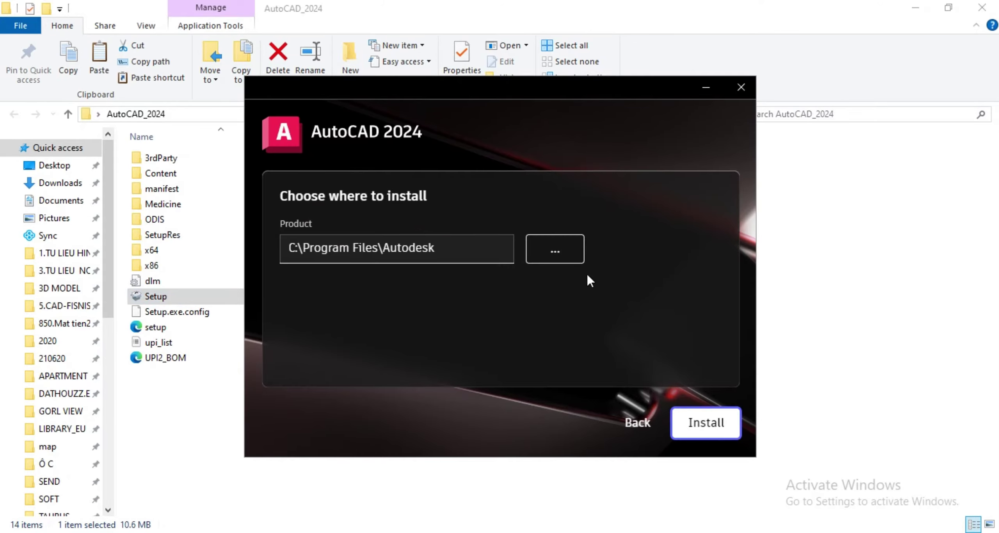
click(705, 423)
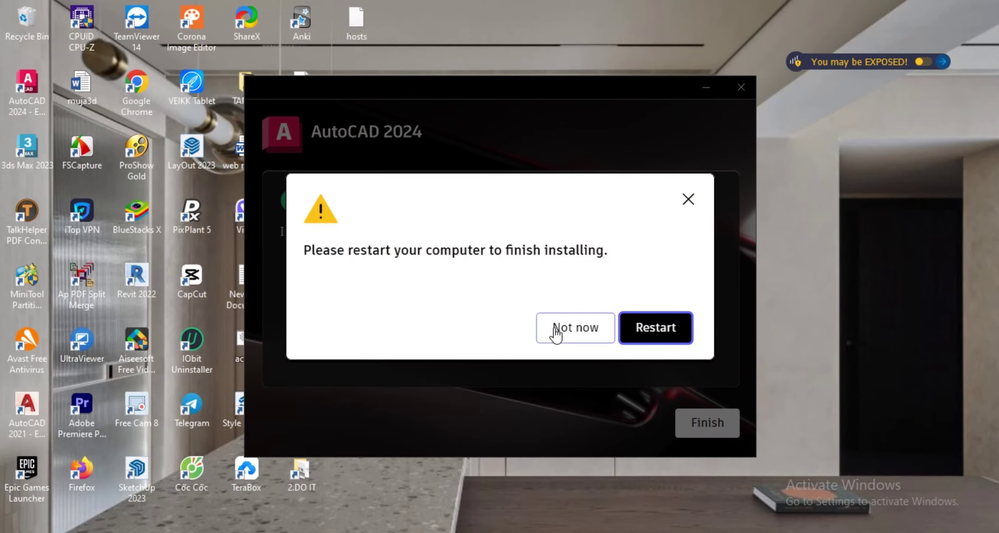
click(557, 333)
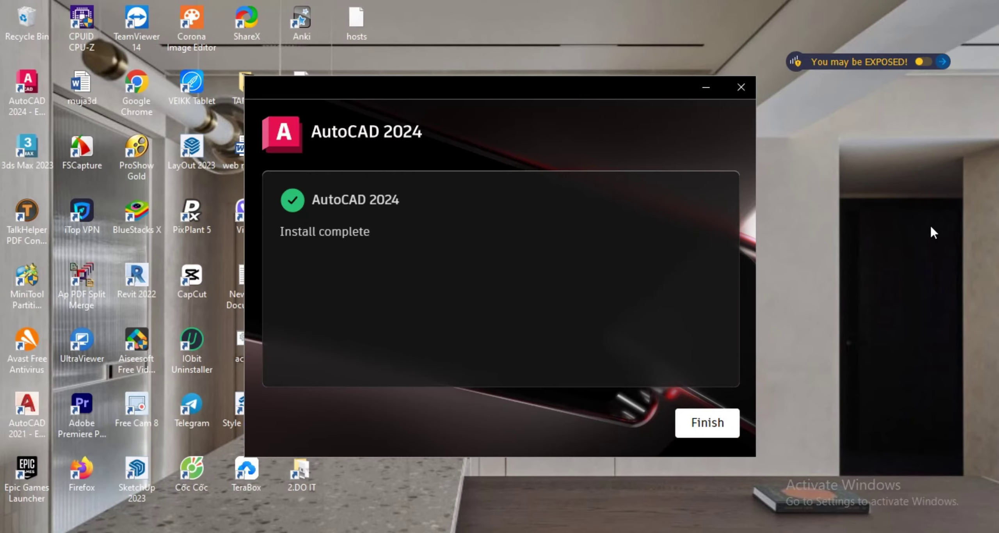
click(704, 425)
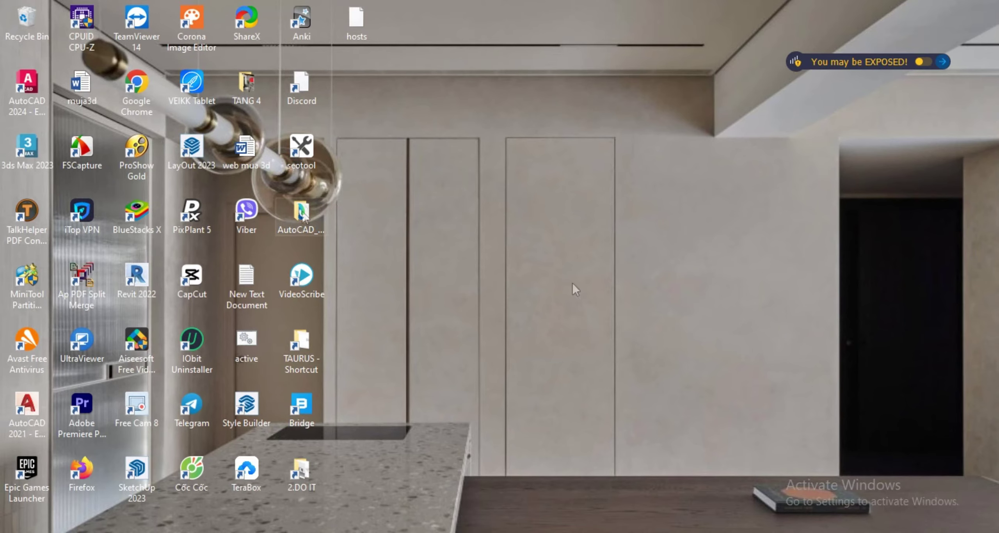
Copy the acad application from the AutoCAD_2024 Medicine folder
double_click(301, 213)
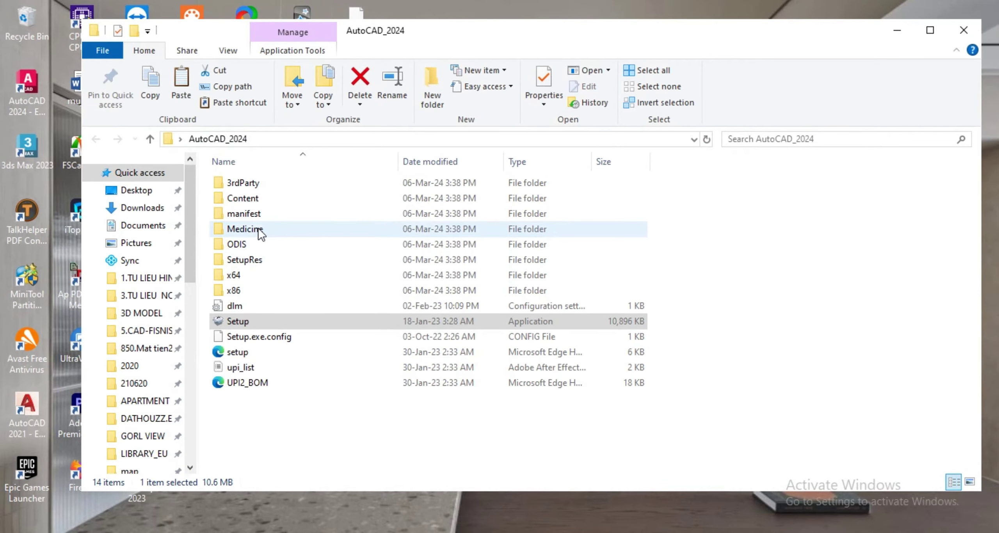
double_click(249, 229)
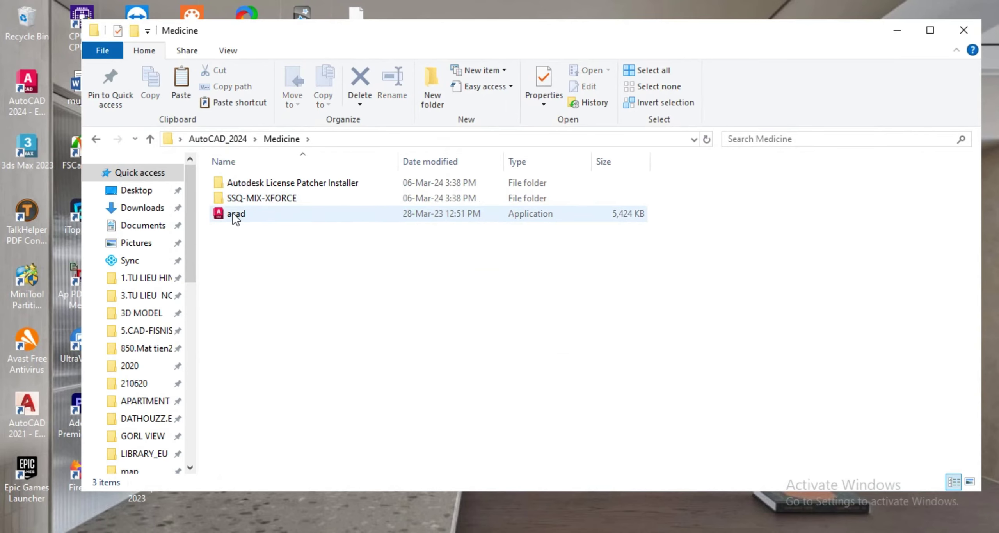
click(235, 215)
right_click(234, 219)
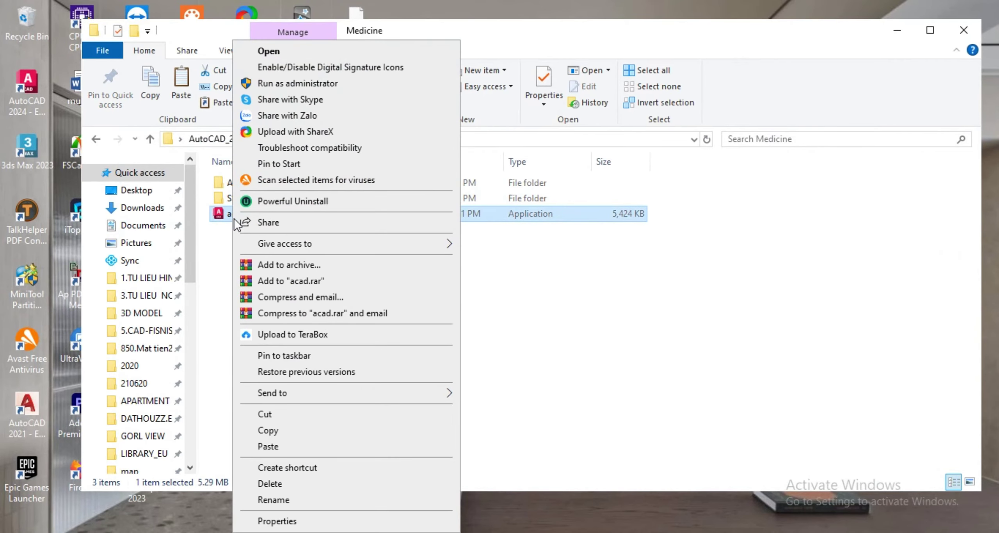
click(259, 430)
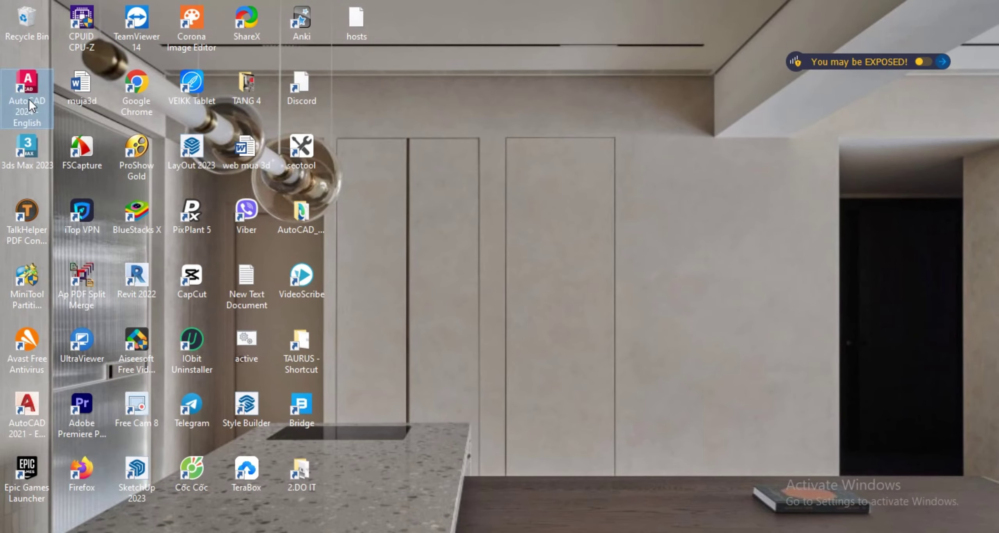
Paste acad.exe into the AutoCAD 2024 install folder, replacing the original, then minimise Explorer
right_click(29, 100)
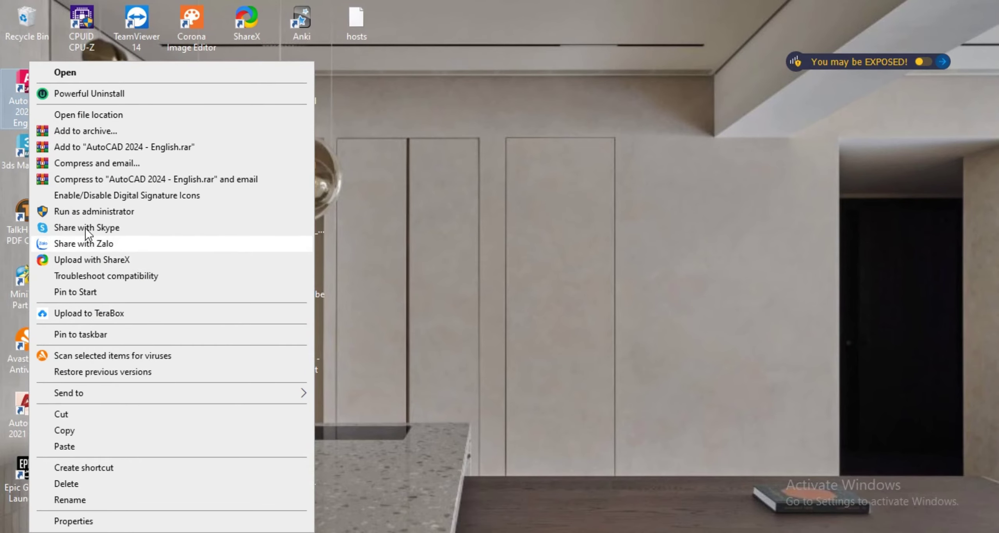
click(103, 114)
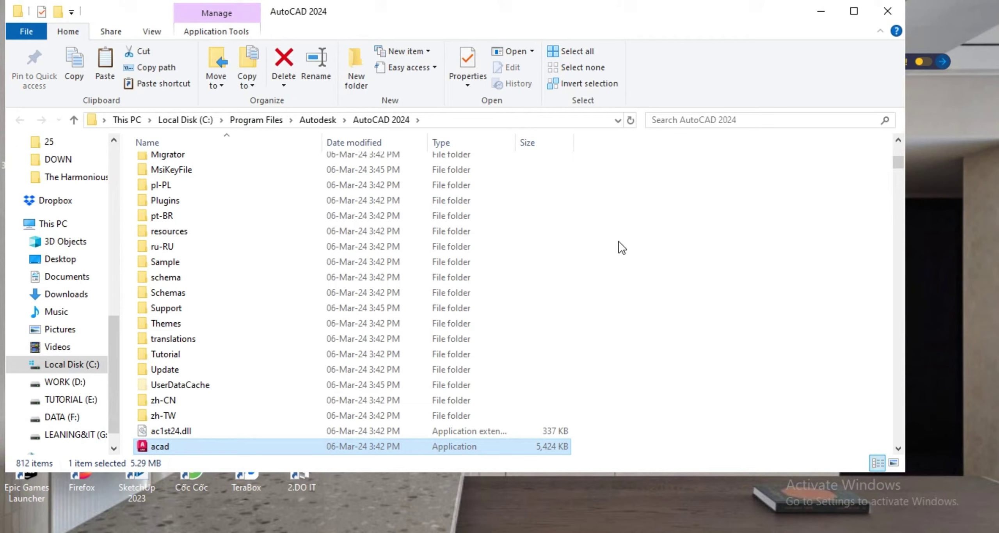
right_click(629, 243)
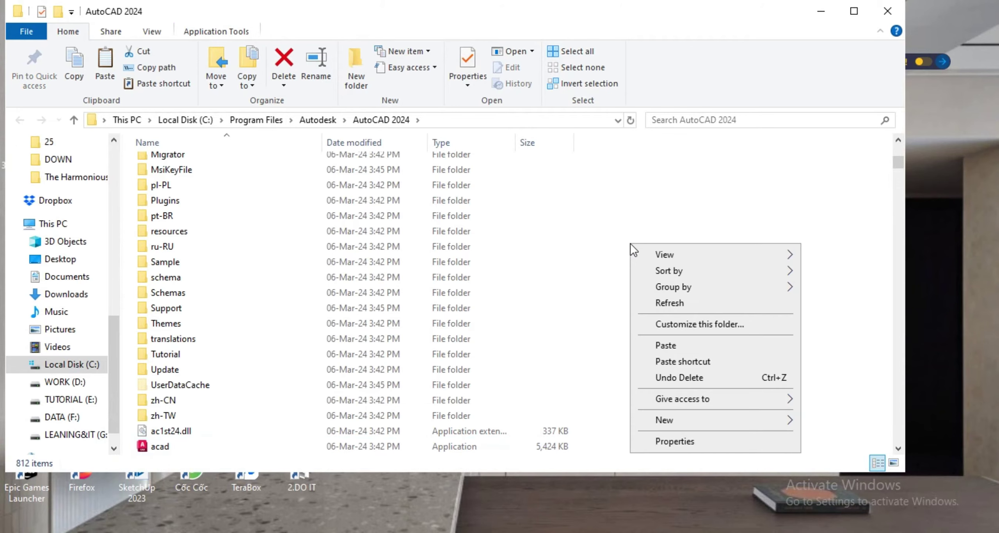
click(676, 342)
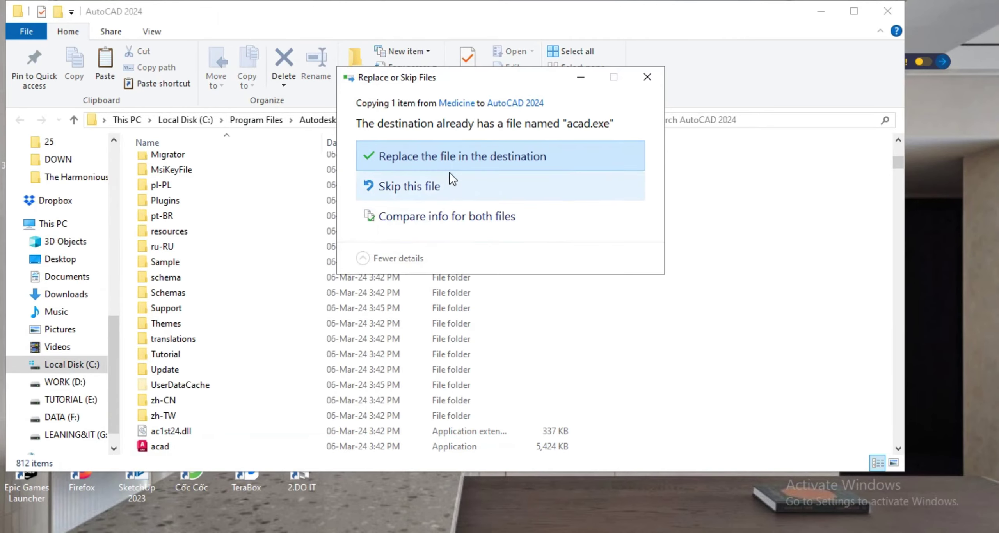
click(443, 158)
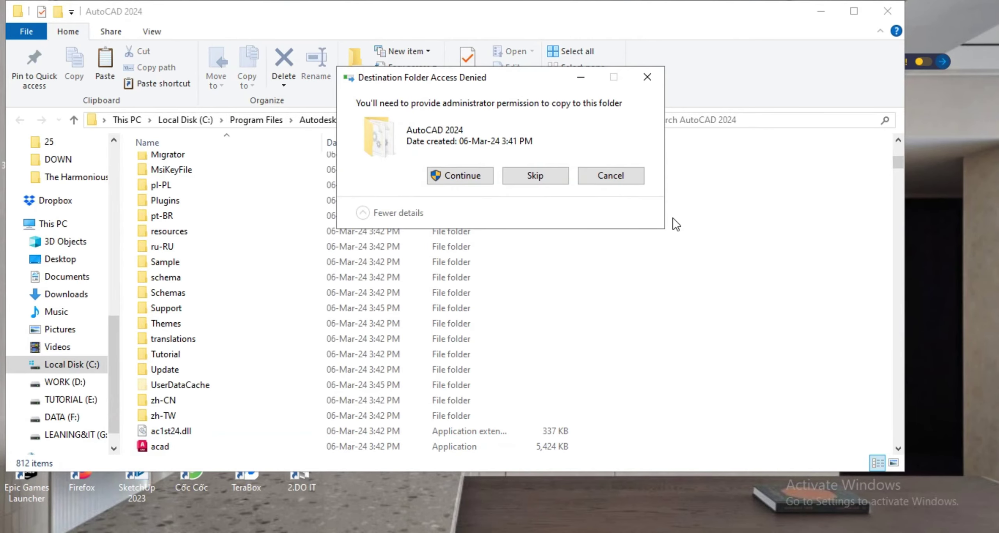
click(470, 178)
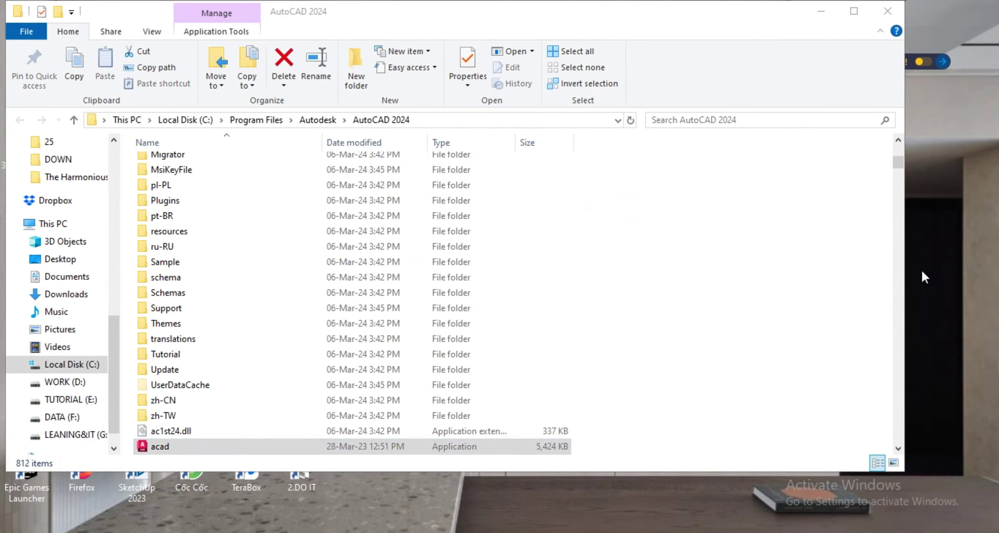
click(822, 18)
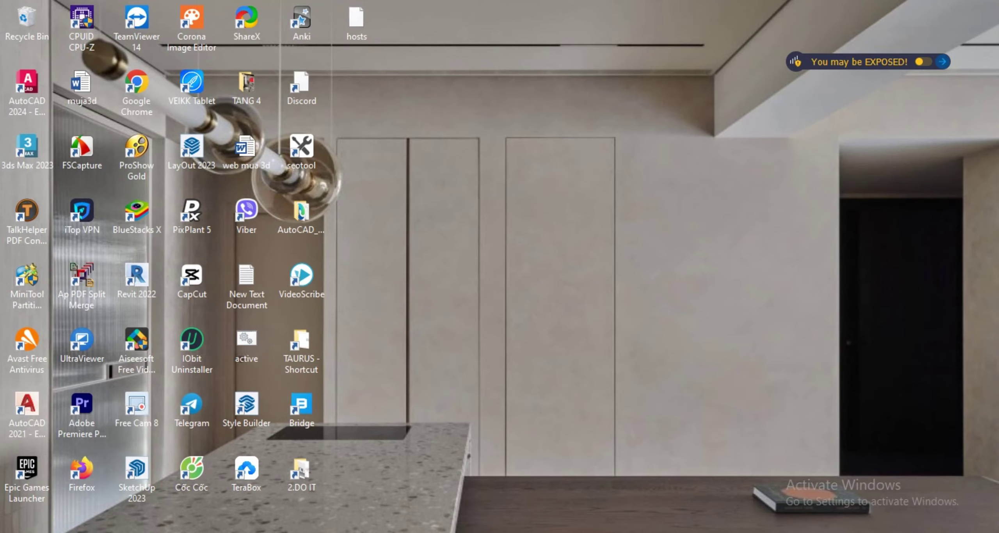
Launch AutoCAD 2024 from its desktop shortcut and dismiss the stray shortcut menu
double_click(30, 93)
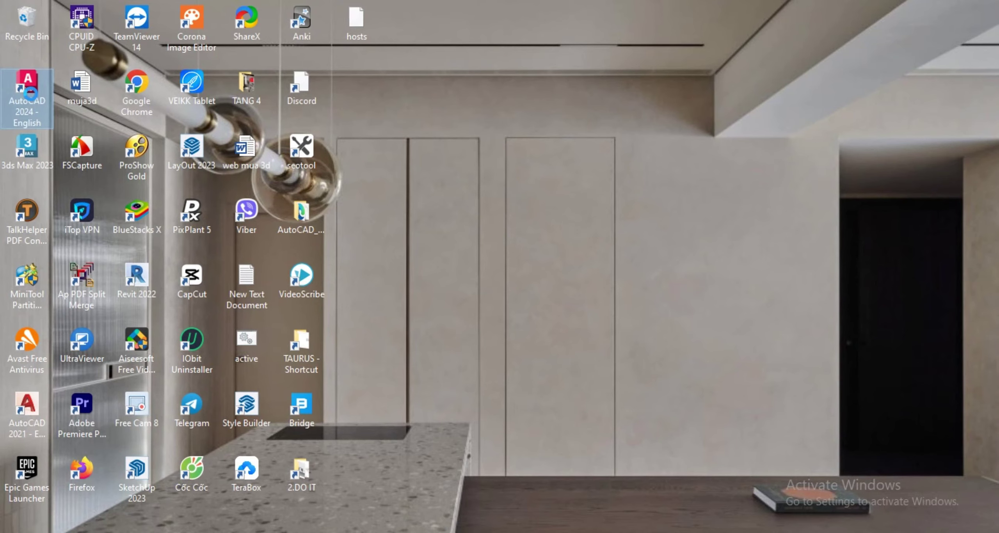
right_click(32, 94)
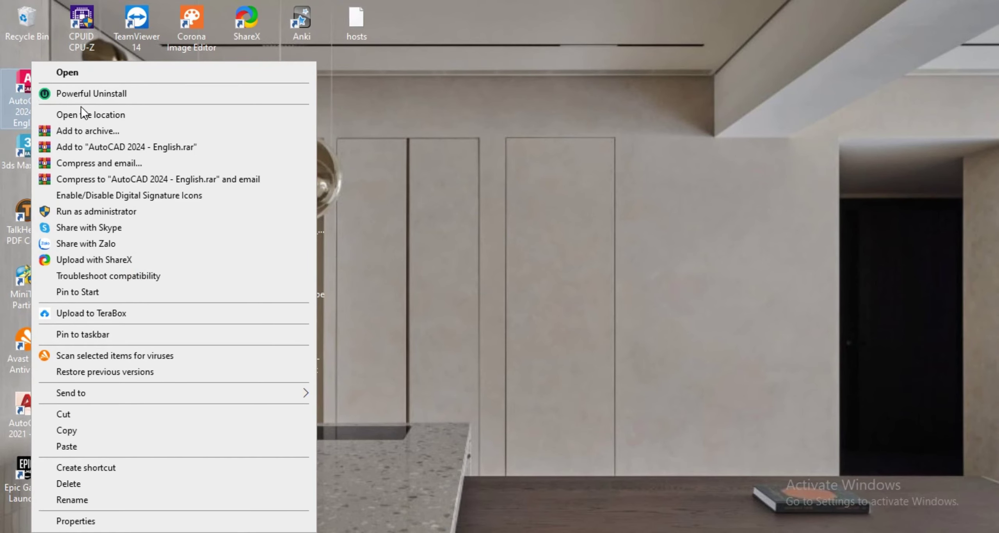
click(540, 228)
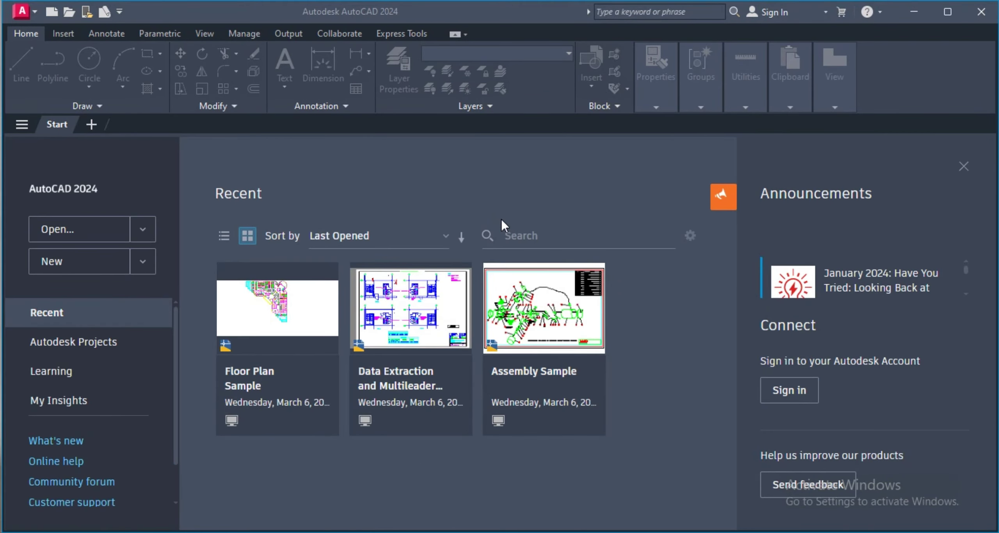
Open Floor Plan Sample from Recent, close Activity Insights, and zoom the view
click(344, 319)
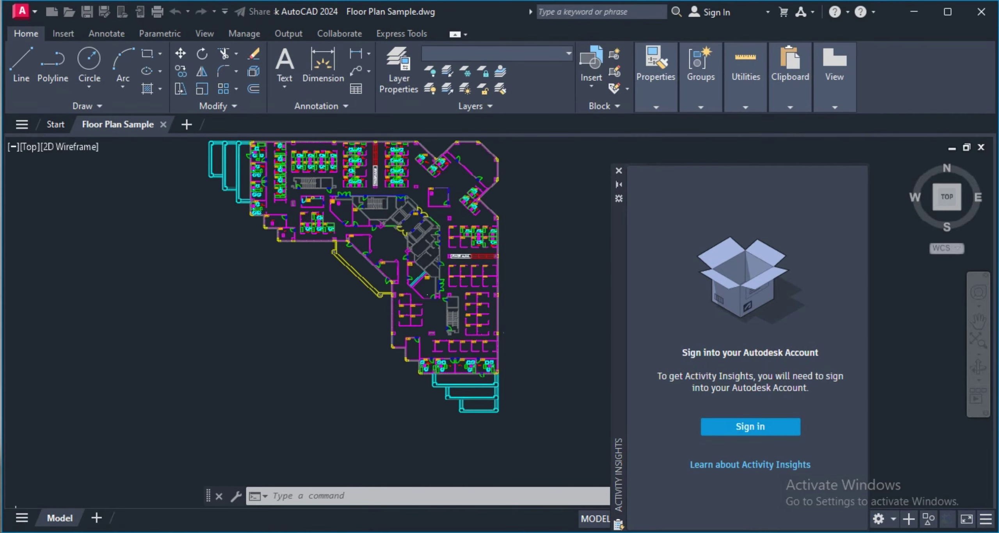
click(618, 171)
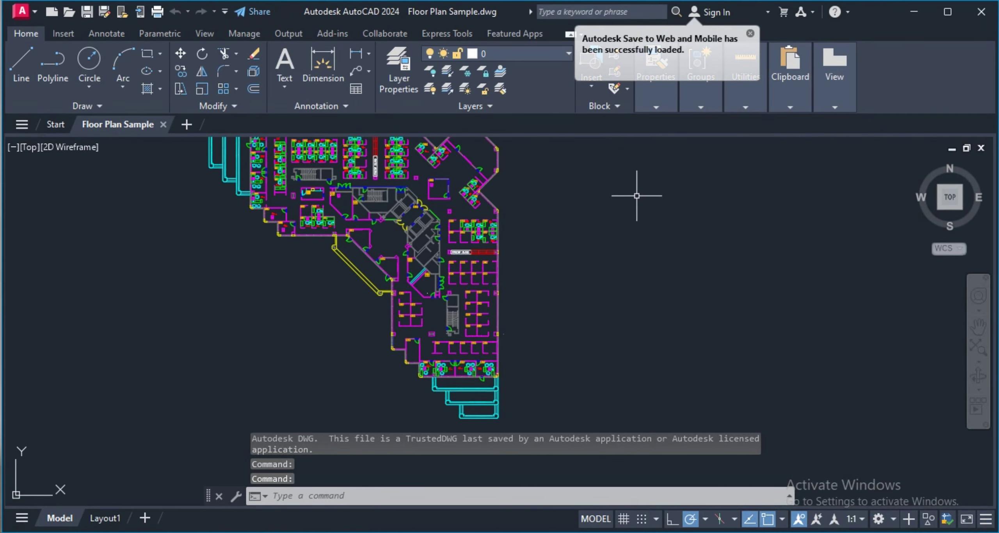
scroll(620, 276, up, 2)
scroll(507, 249, up, 3)
scroll(430, 226, up, 3)
scroll(397, 213, up, 2)
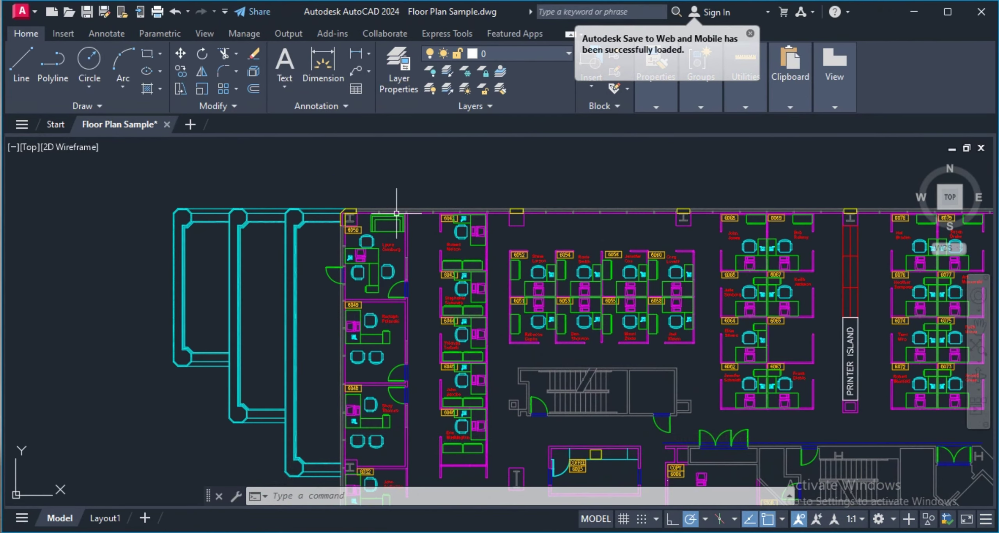
scroll(371, 203, up, 2)
scroll(336, 187, up, 2)
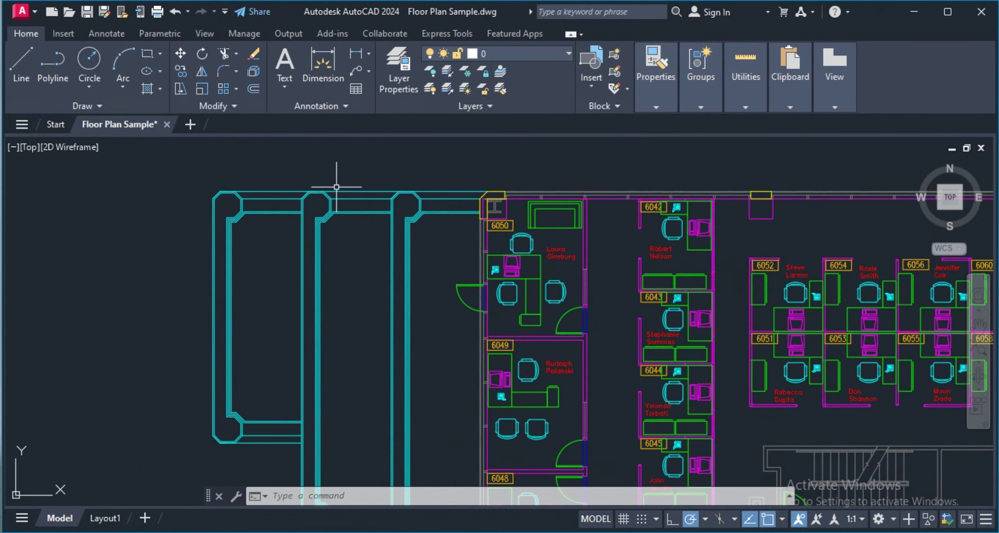
scroll(337, 187, down, 3)
Draw a test rectangle to the left of the floor plan
click(147, 53)
click(194, 172)
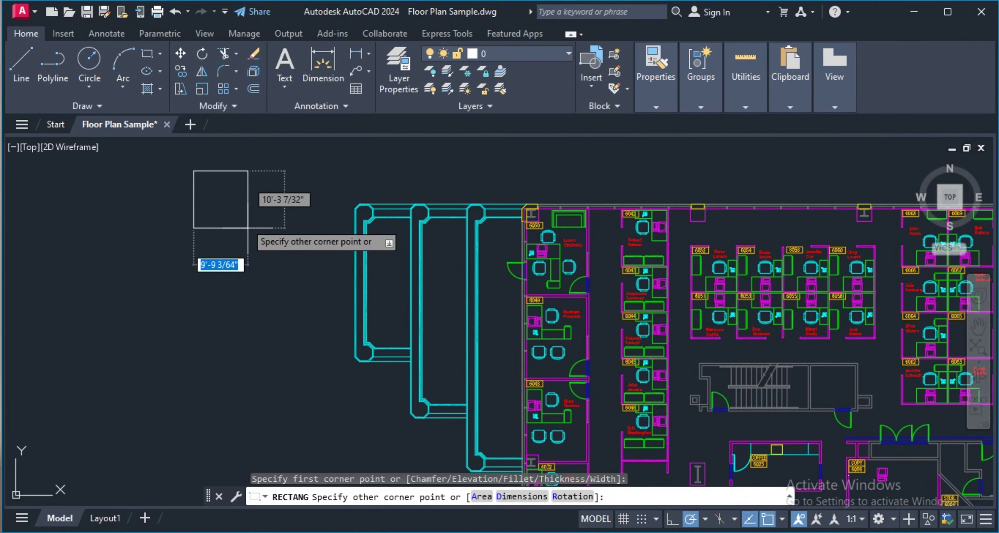
click(259, 310)
middle_drag(207, 171, 325, 189)
Add an 11'-9" linear dimension across the rectangle's top corners
click(356, 53)
scroll(329, 234, up, 2)
click(338, 248)
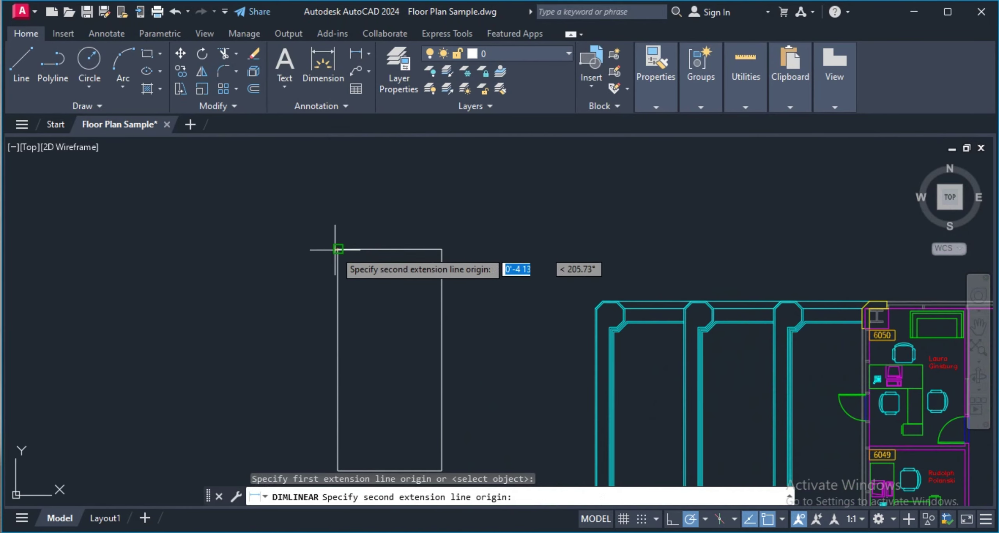
click(441, 249)
scroll(392, 221, up, 2)
scroll(334, 279, up, 3)
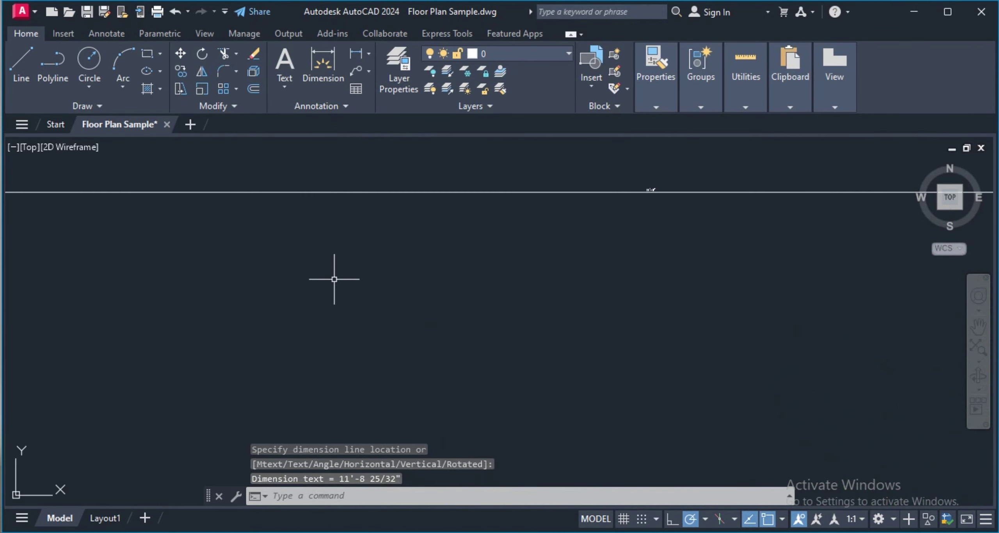
scroll(334, 279, down, 3)
scroll(462, 254, up, 3)
scroll(408, 318, up, 2)
scroll(408, 319, up, 1)
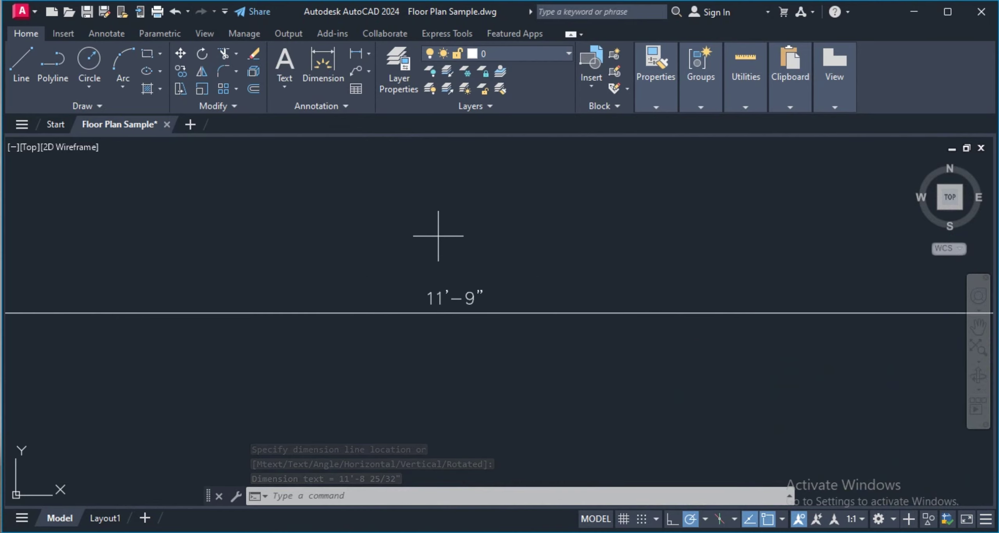
drag(438, 236, 390, 341)
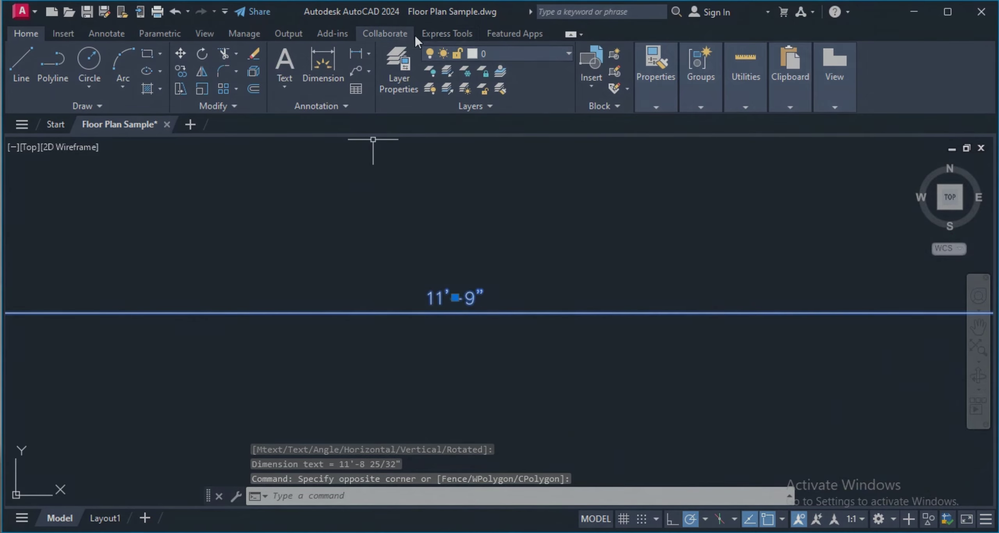